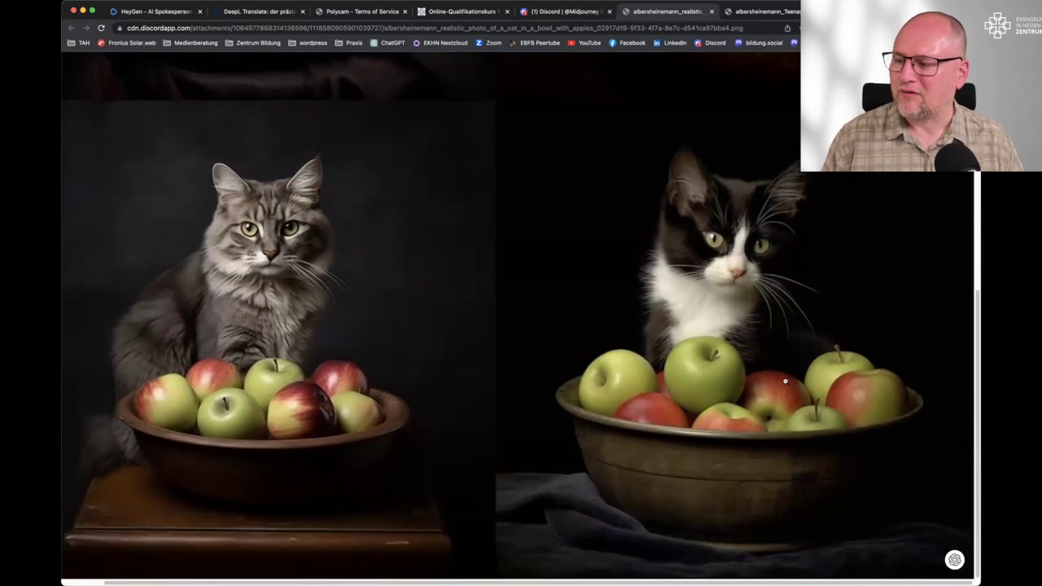
View the campfire beach images, then open the Adobe Firefly (Beta) website from the saved Praxis bookmarks
scroll(823, 398, up, 2)
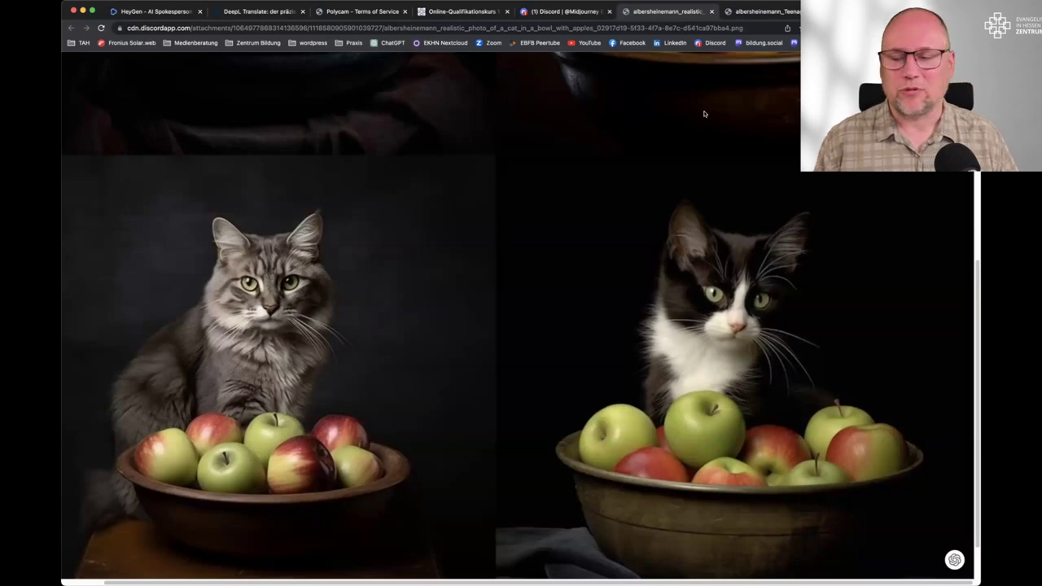
click(738, 11)
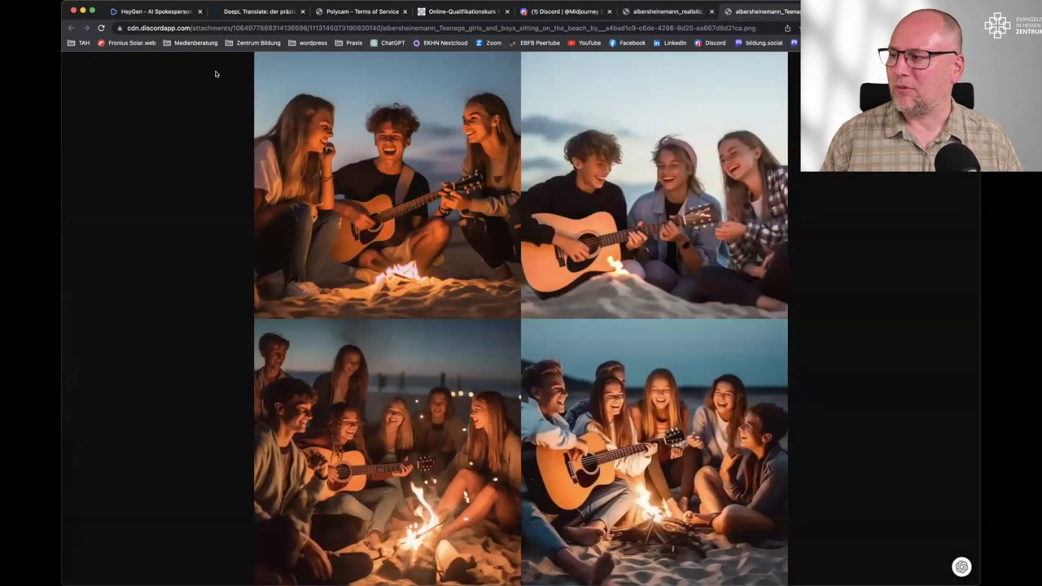
click(353, 43)
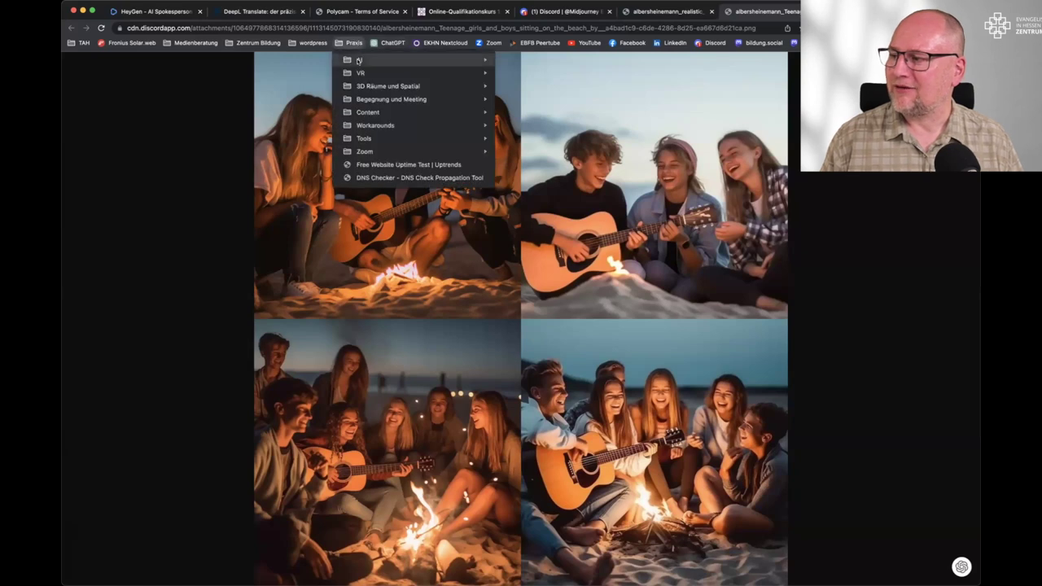
mouse_move(358, 60)
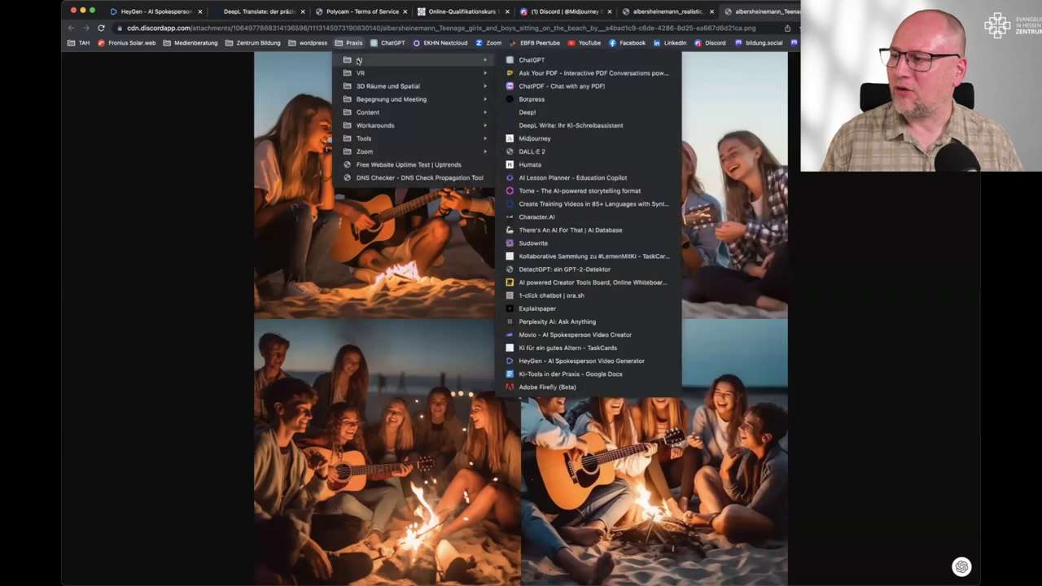
click(548, 389)
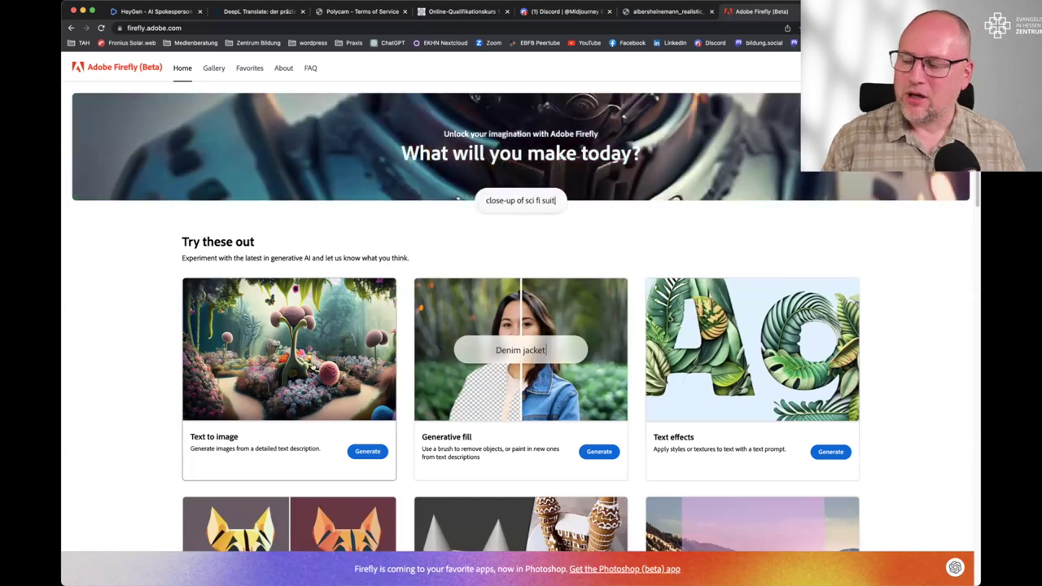
Generate Text to image results for the prompt "realistic photo of a cat in a bowl with apples"
click(290, 344)
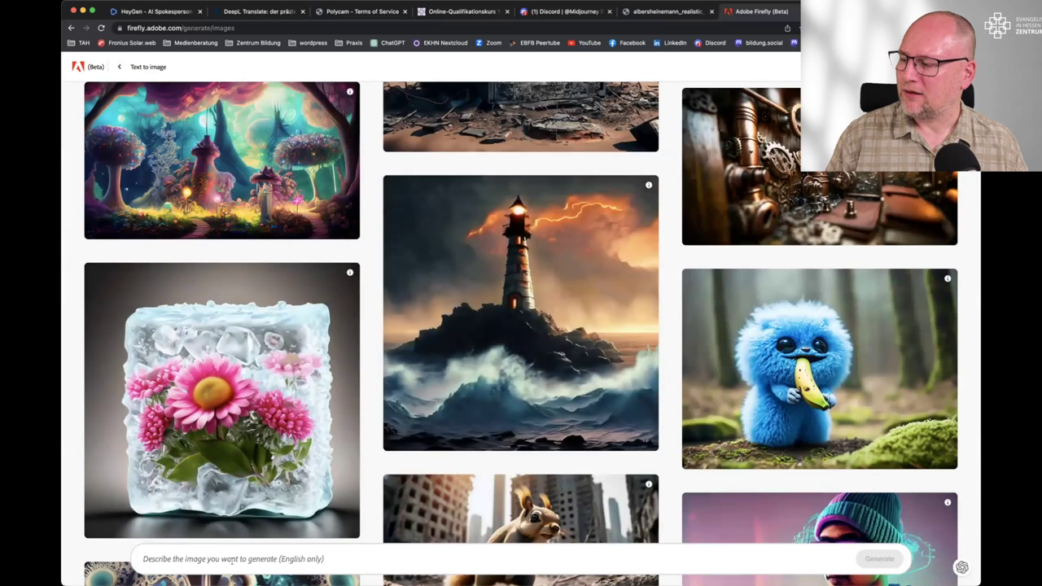
click(216, 557)
text(realistic photo of a cat in a bowl with apples)
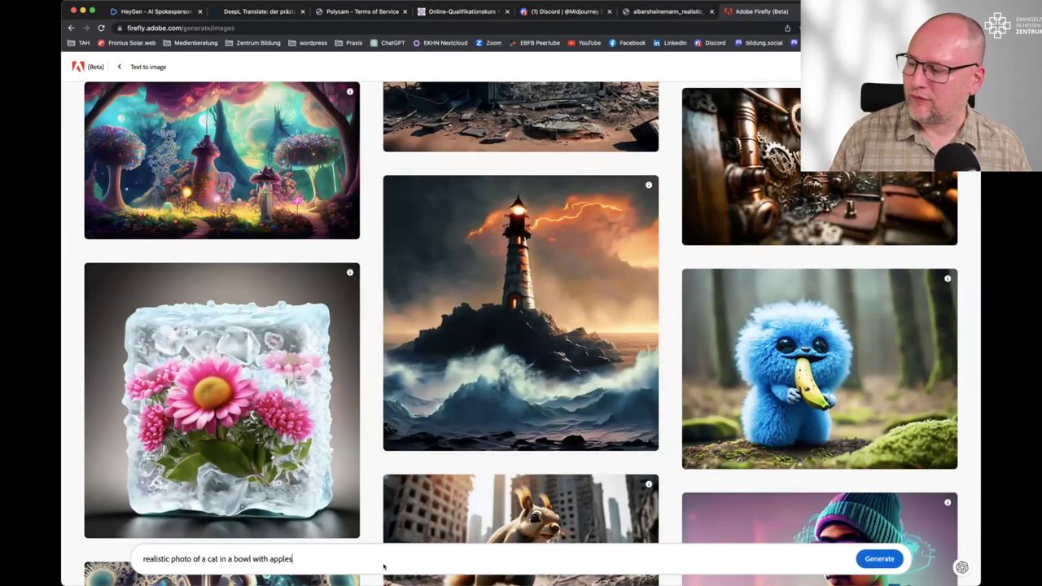
click(871, 559)
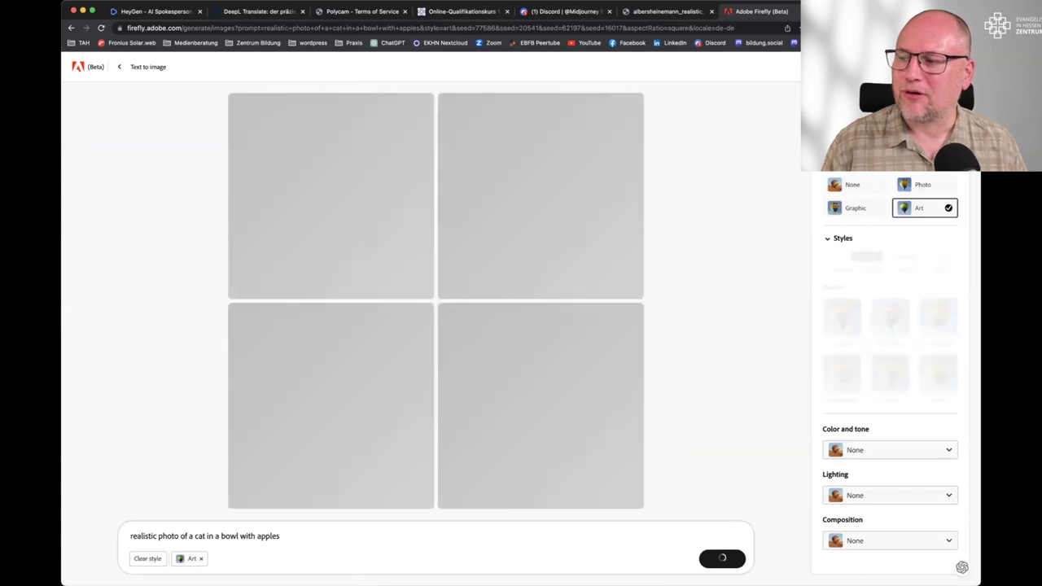
Try the Graphic, Photo and Art content types on the cat images and choose the Digital art style
click(868, 159)
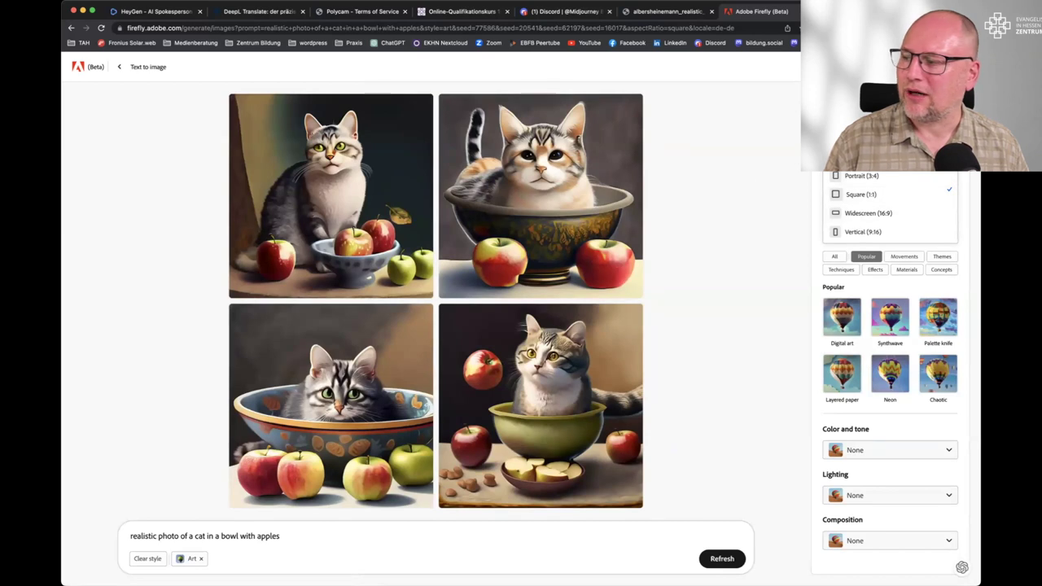
click(752, 192)
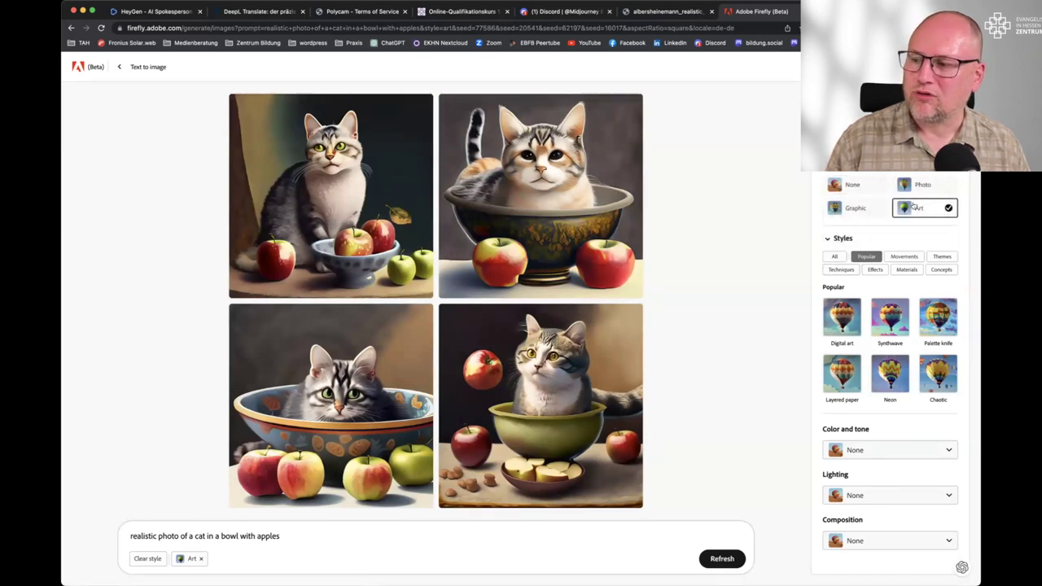
click(851, 208)
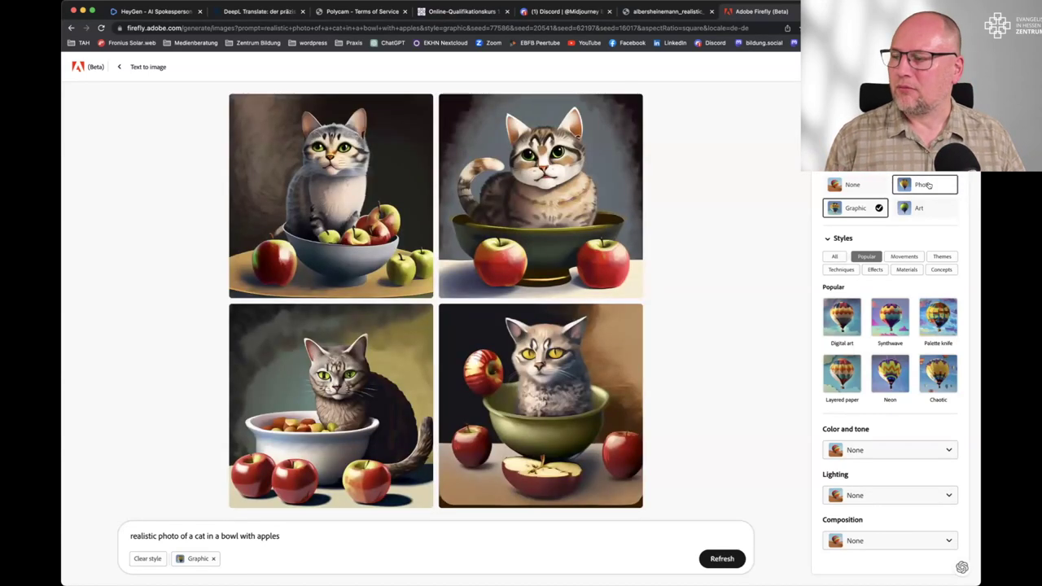
click(928, 185)
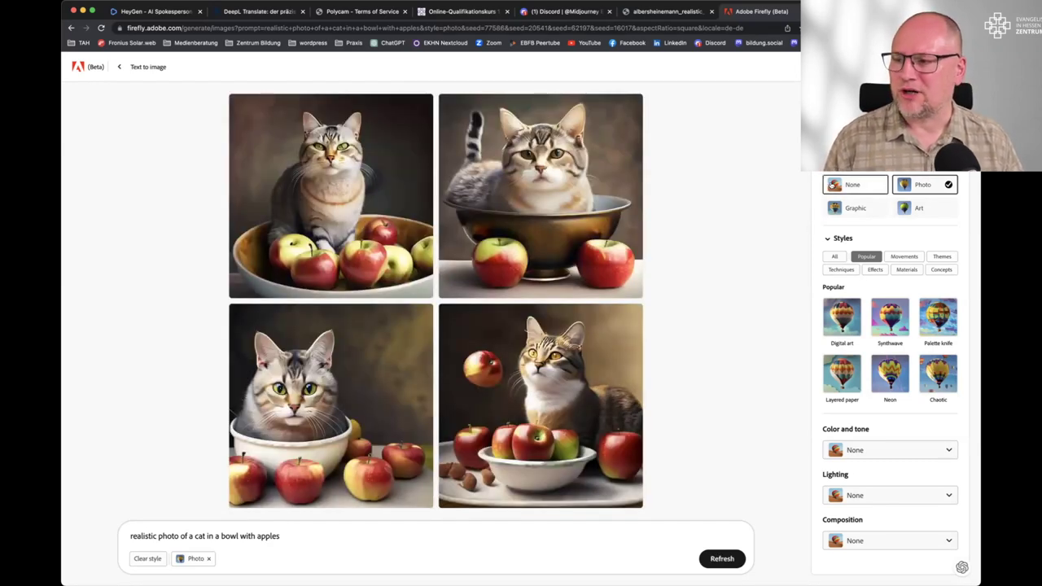
click(847, 208)
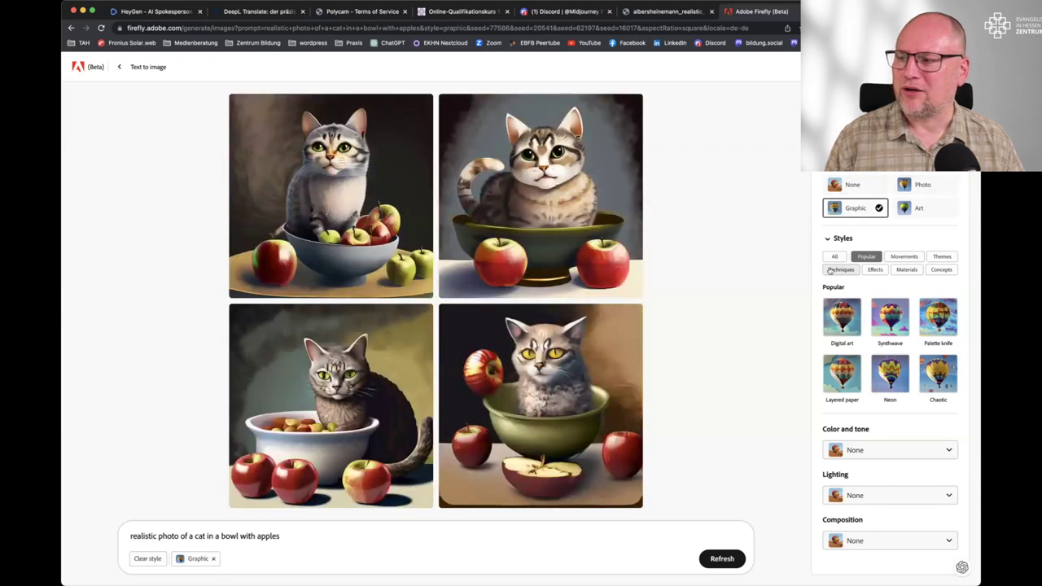
click(918, 209)
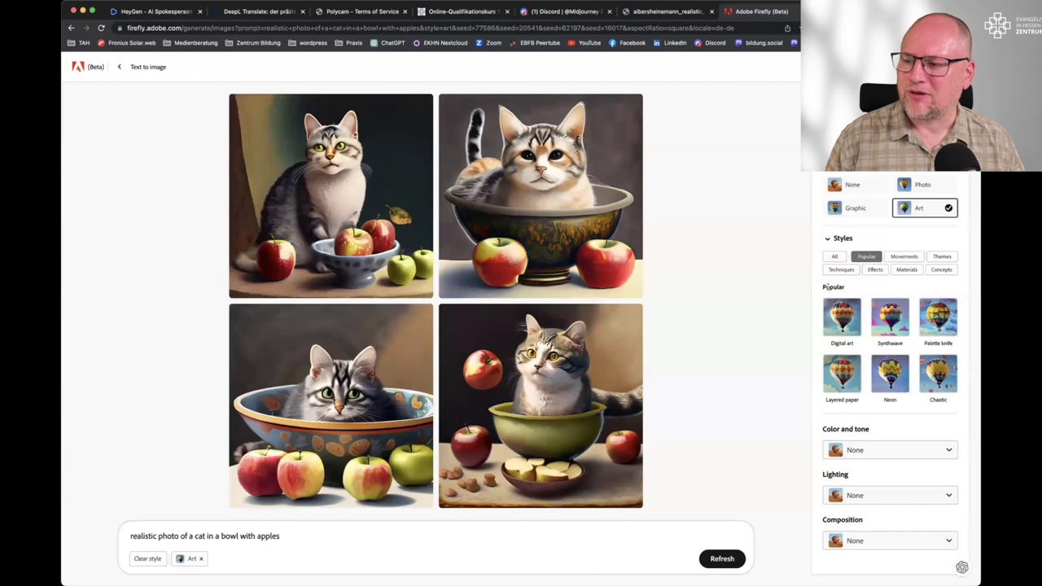
click(834, 318)
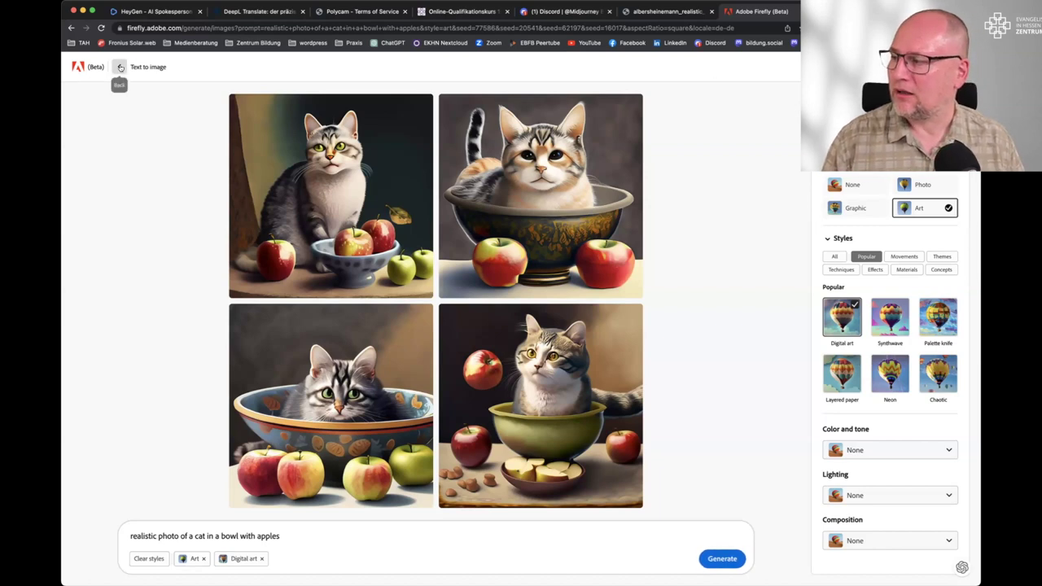
Return to the Firefly start page and open Generative fill for the selfie of two men
click(121, 67)
click(120, 67)
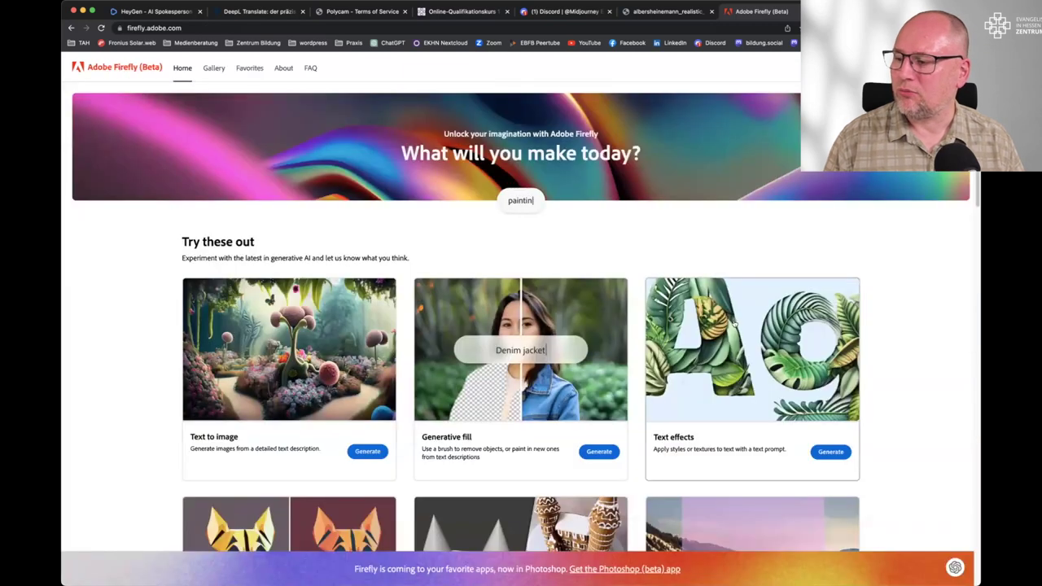
scroll(472, 396, down, 2)
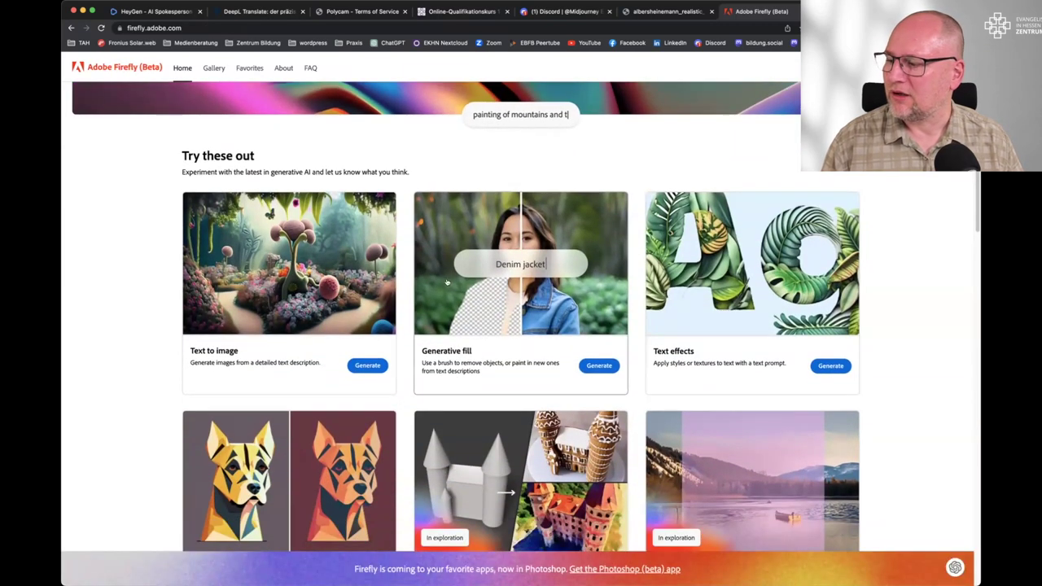
click(594, 367)
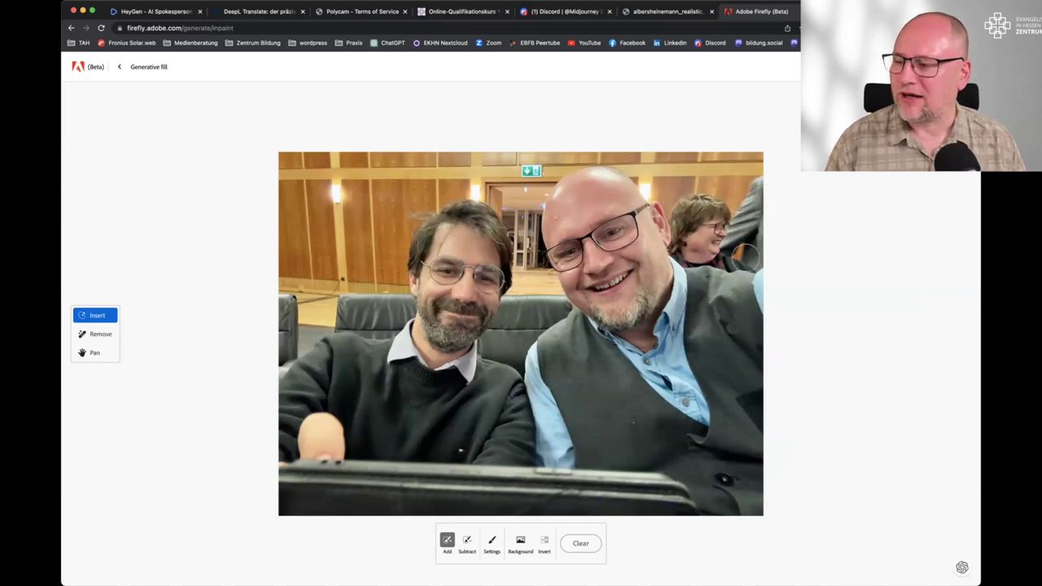
Brush out the people in the selfie's background behind the bald man and generate a fill without a prompt
mouse_move(754, 260)
mouse_down()
mouse_move(682, 249)
mouse_move(672, 203)
mouse_move(754, 184)
mouse_move(756, 243)
mouse_move(754, 207)
mouse_move(736, 220)
mouse_move(734, 241)
mouse_move(719, 218)
mouse_move(726, 204)
mouse_move(712, 238)
mouse_move(701, 210)
mouse_move(696, 221)
mouse_move(710, 196)
mouse_move(736, 200)
mouse_move(761, 241)
mouse_move(728, 261)
mouse_move(697, 259)
mouse_move(762, 273)
mouse_up()
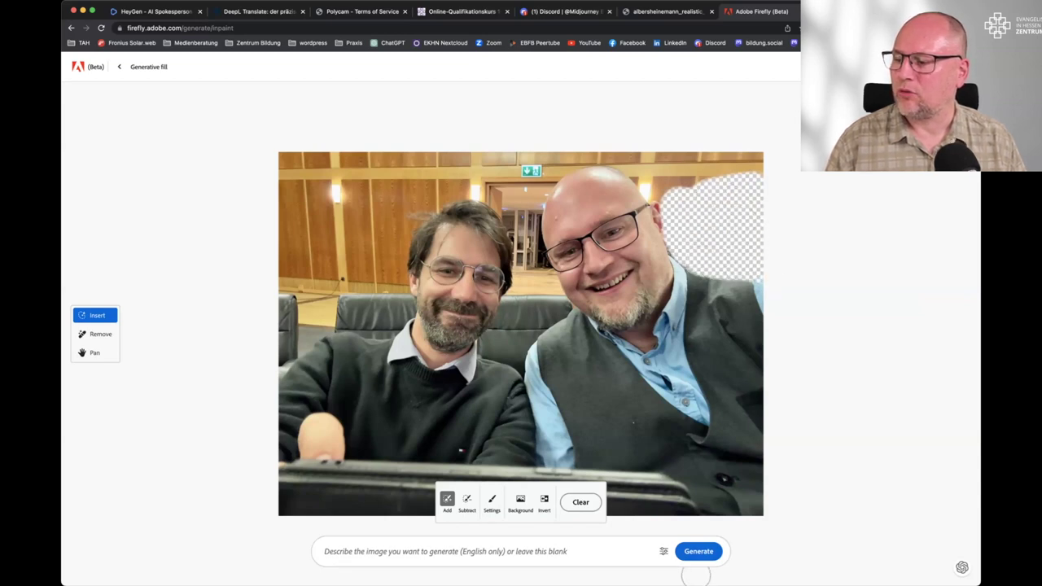
click(697, 557)
click(611, 542)
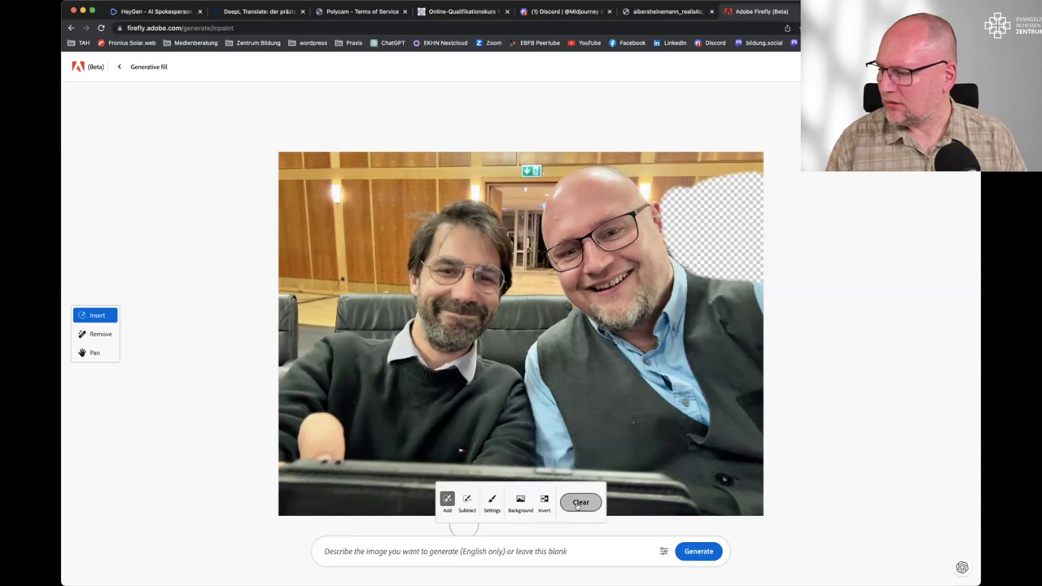
click(697, 551)
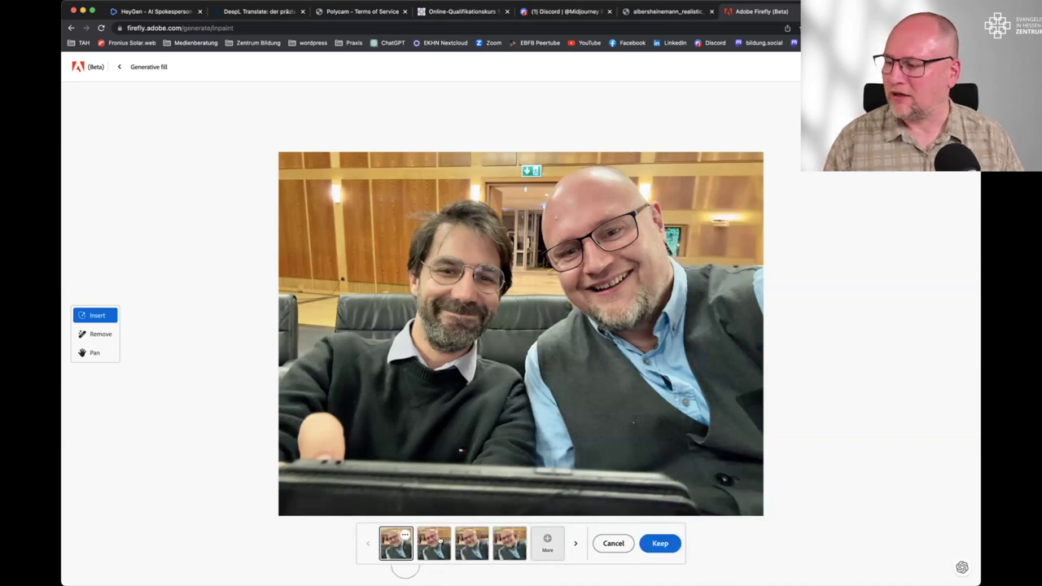
Compare the second, third and fourth generated variants of the selfie's filled background
click(439, 542)
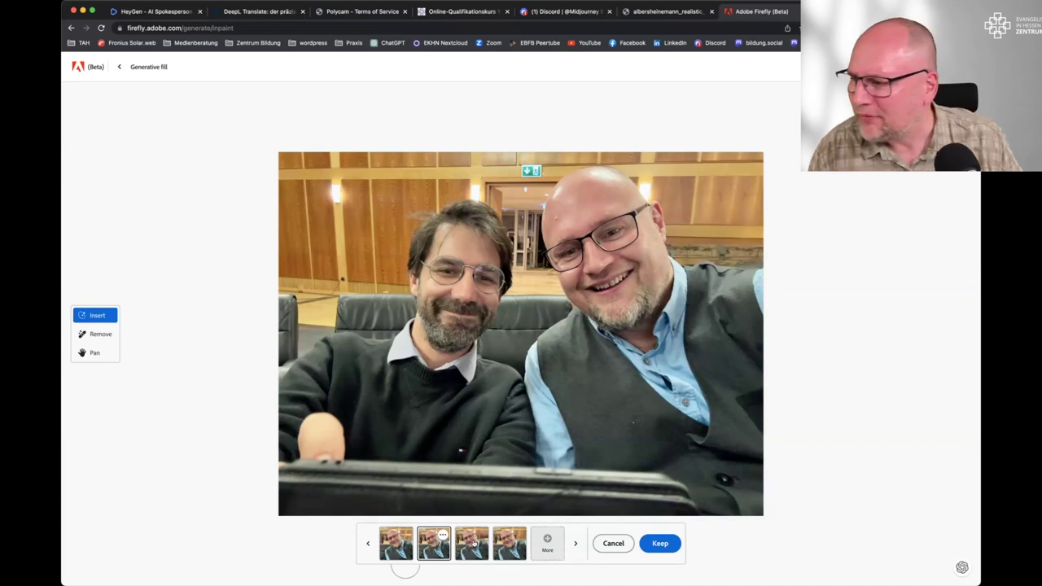
click(475, 543)
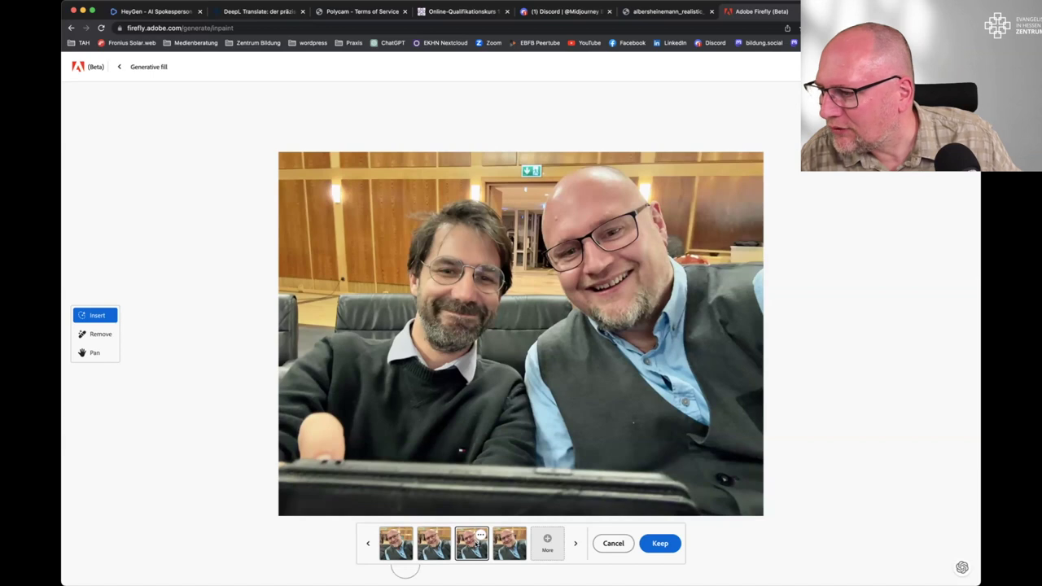
click(504, 547)
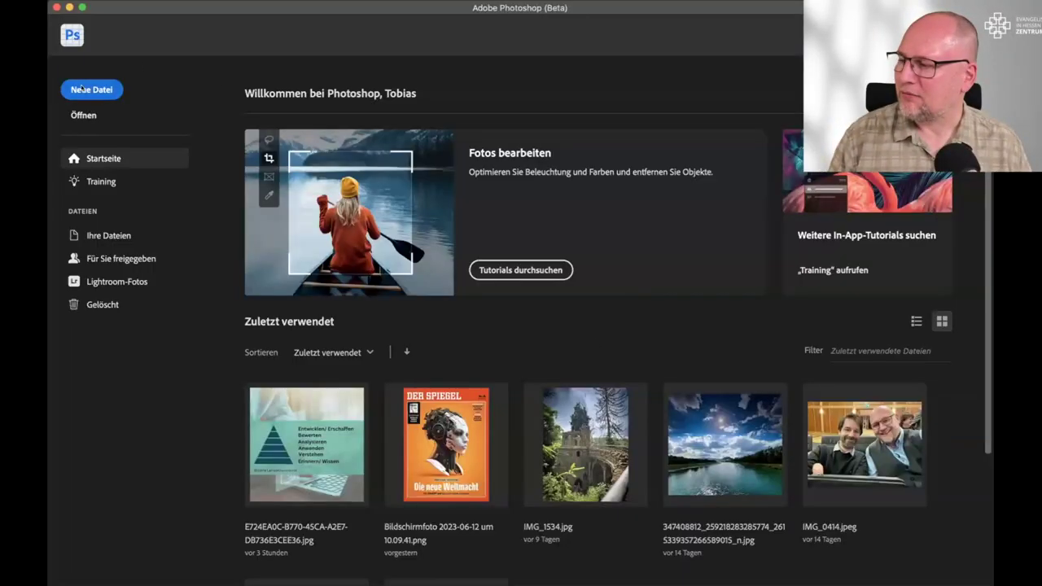
In Adobe Photoshop (Beta), create a 1600 × 900 px document and place E724EA0C-B770-45CA-A2E7-DB736E3CEE36.jpg in it
key(super+n)
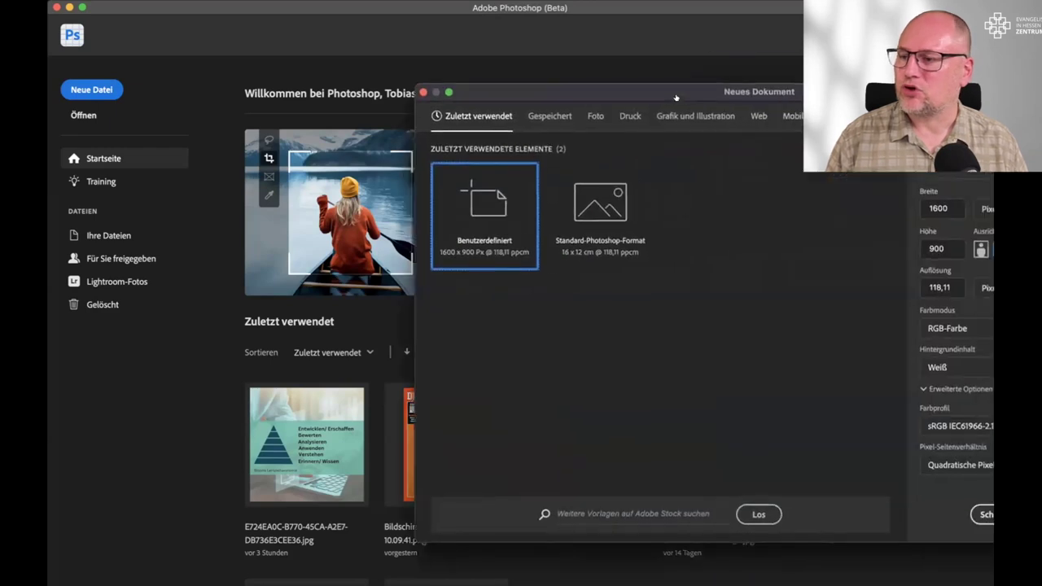
key(Return)
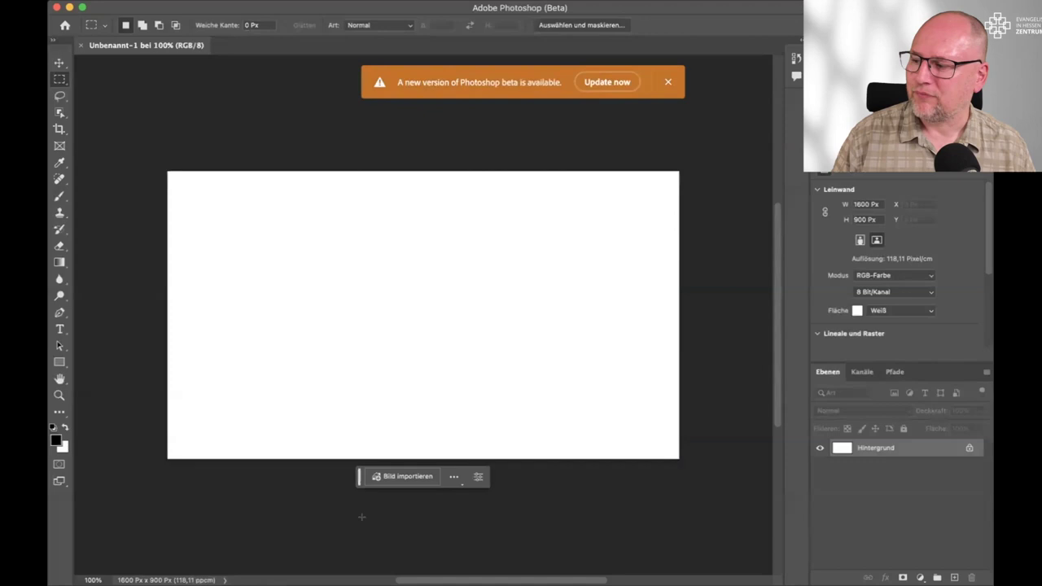
click(401, 476)
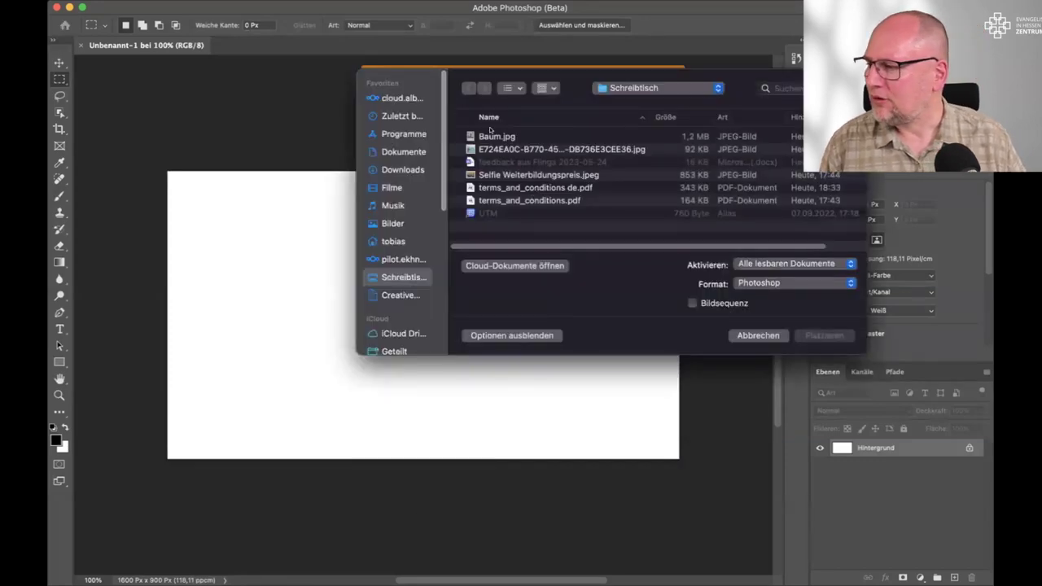
click(511, 148)
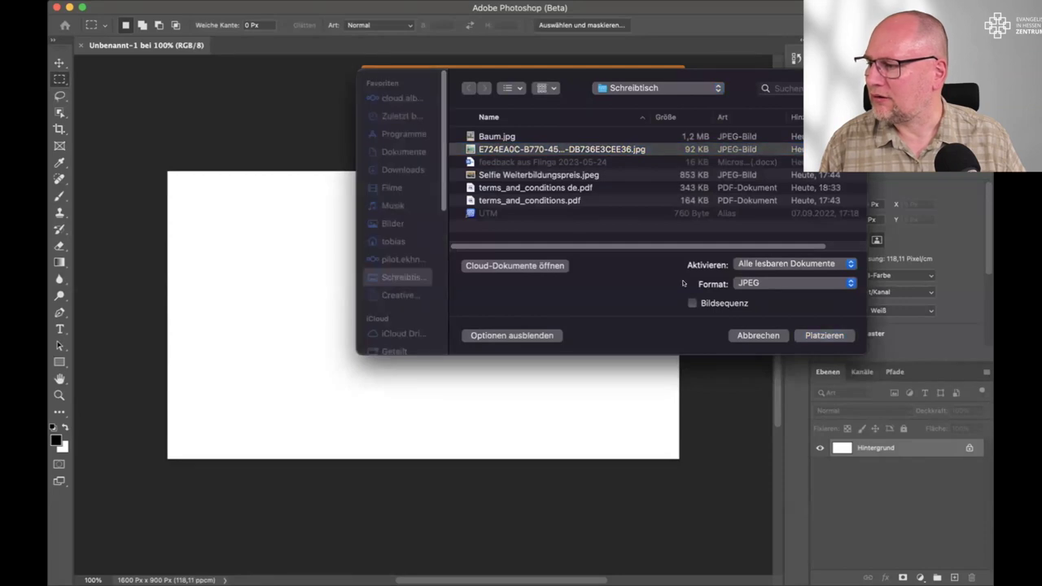
click(819, 334)
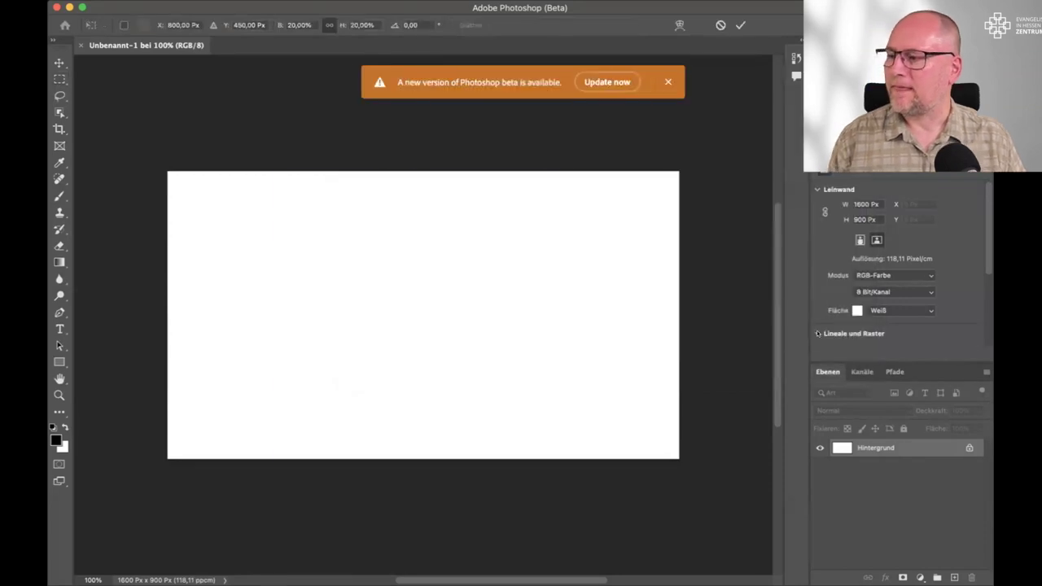
click(668, 82)
Select the blank areas on both sides of the placed image, slightly overlapping its edges, and generate a Generative Fill without a prompt
click(57, 82)
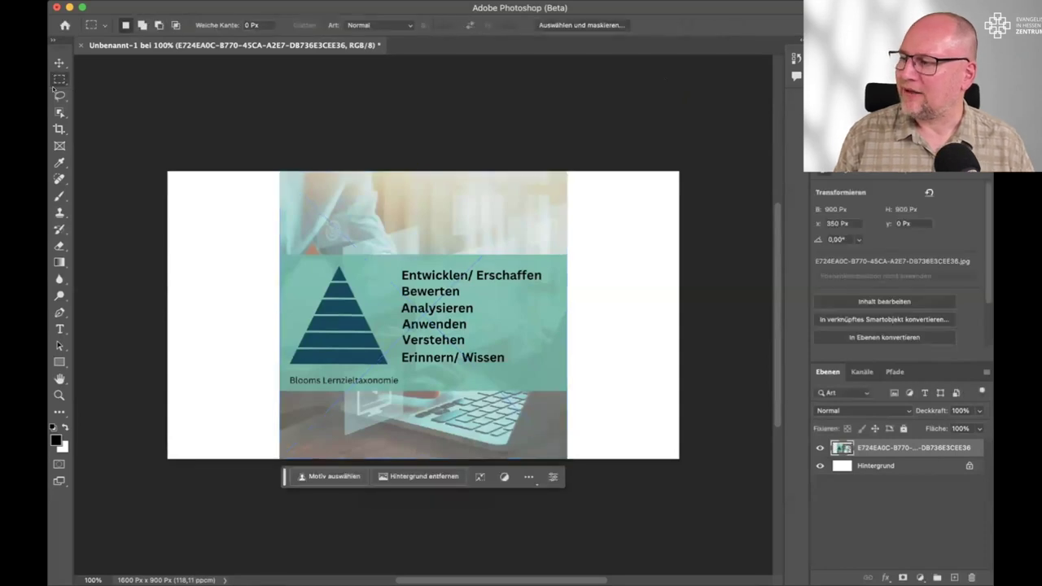
drag(138, 159, 284, 499)
key(shift)
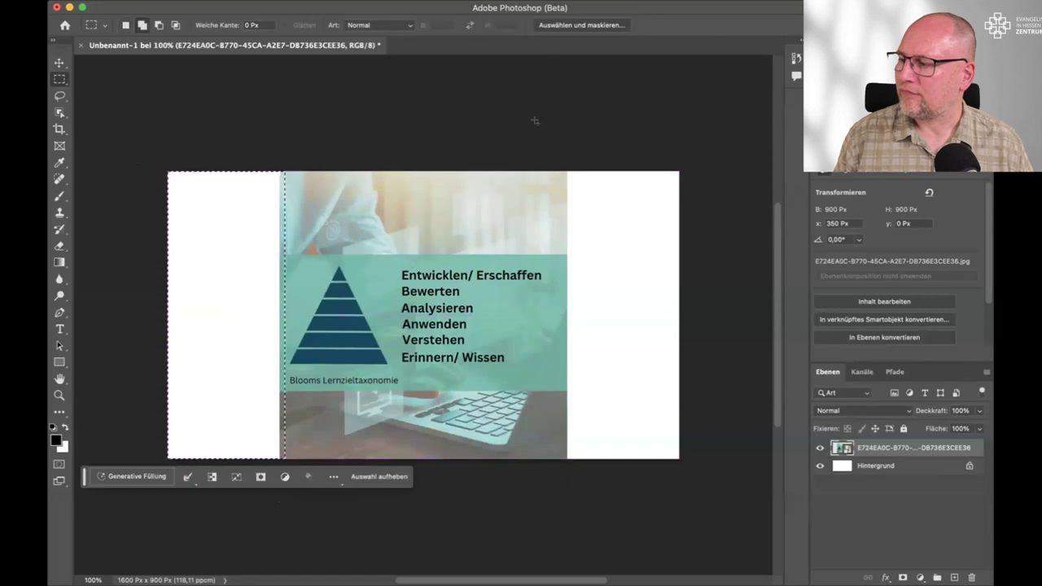
drag(554, 153, 699, 467)
click(314, 476)
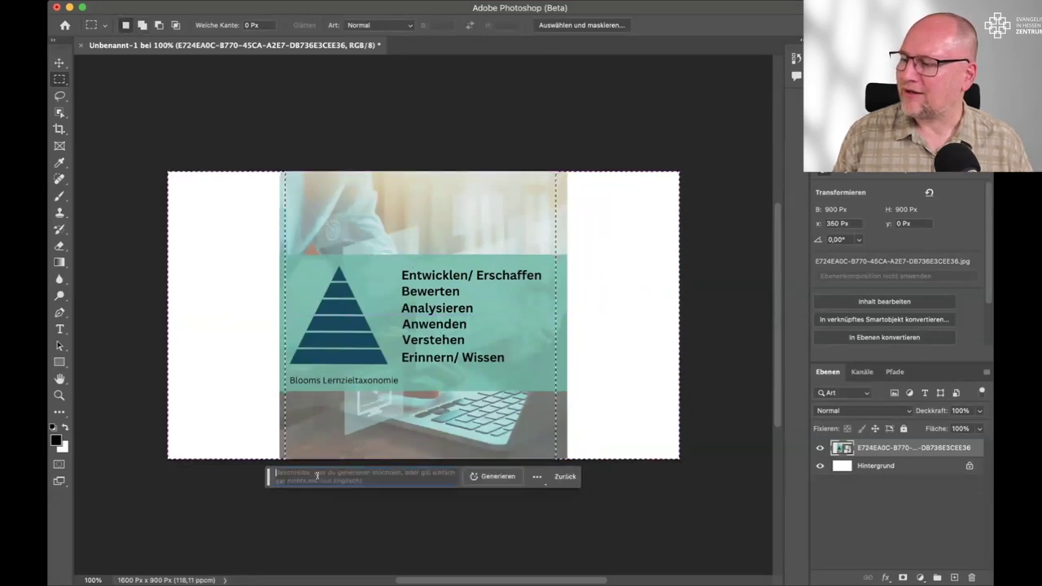
click(496, 477)
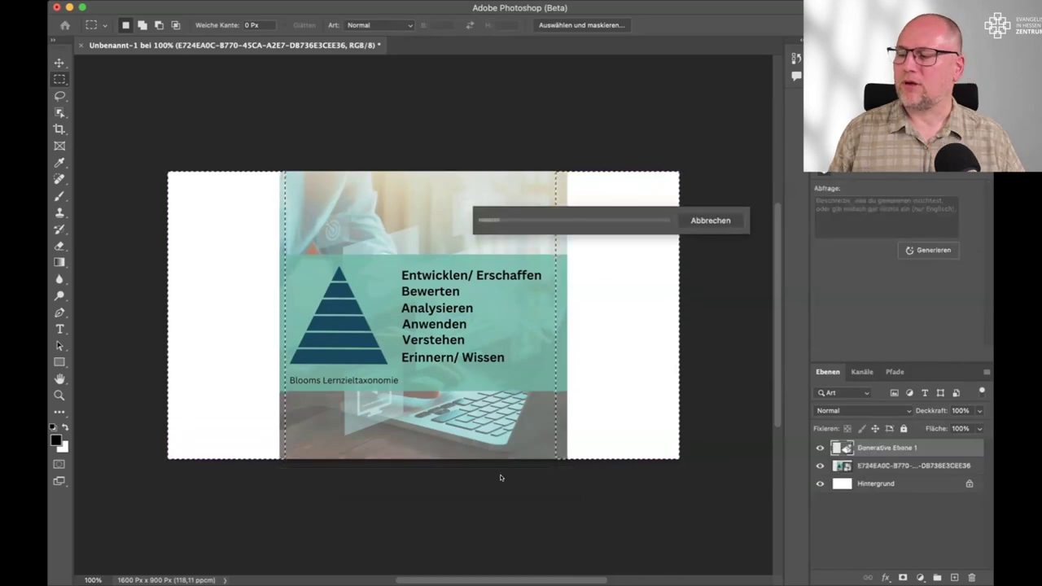